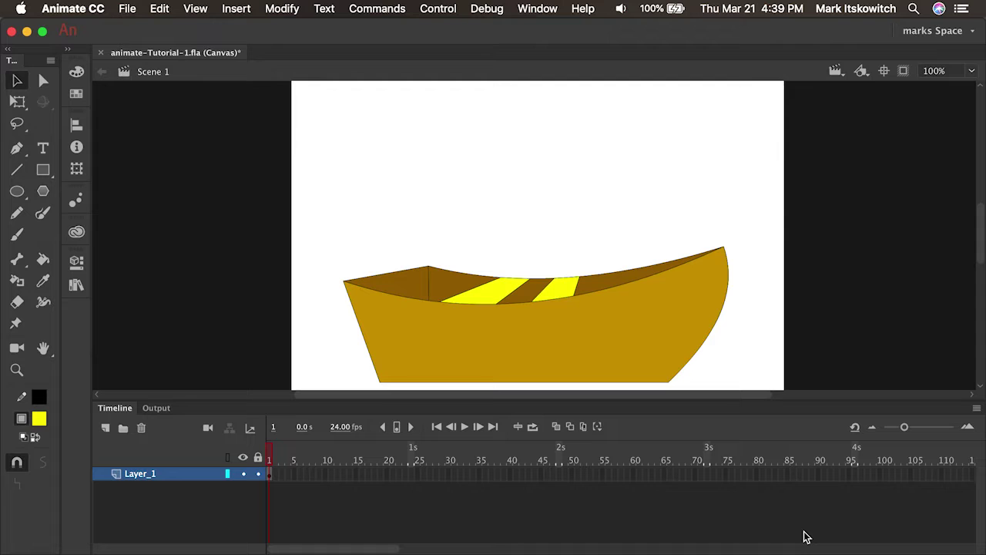
Try moving, grouping and ungrouping the boat shapes, leaving them as loose shapes.
left_click(441, 334)
left_click_drag(440, 335, 433, 173)
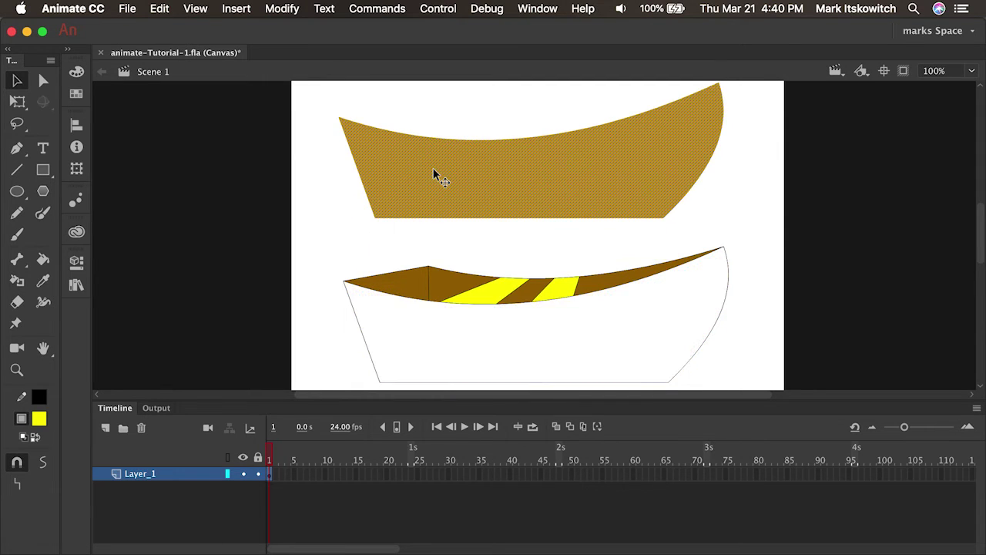
key("super+z")
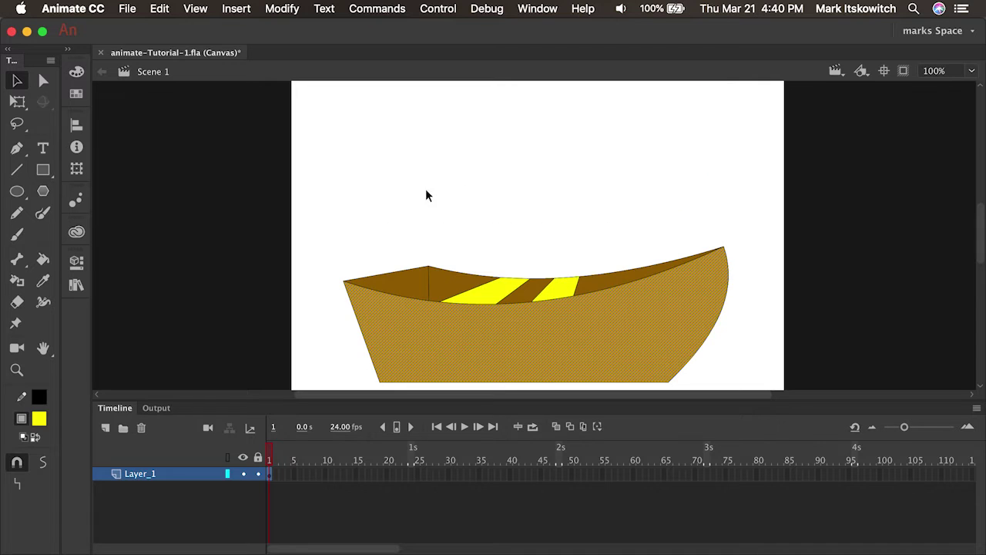
left_click(421, 196)
key("super+a")
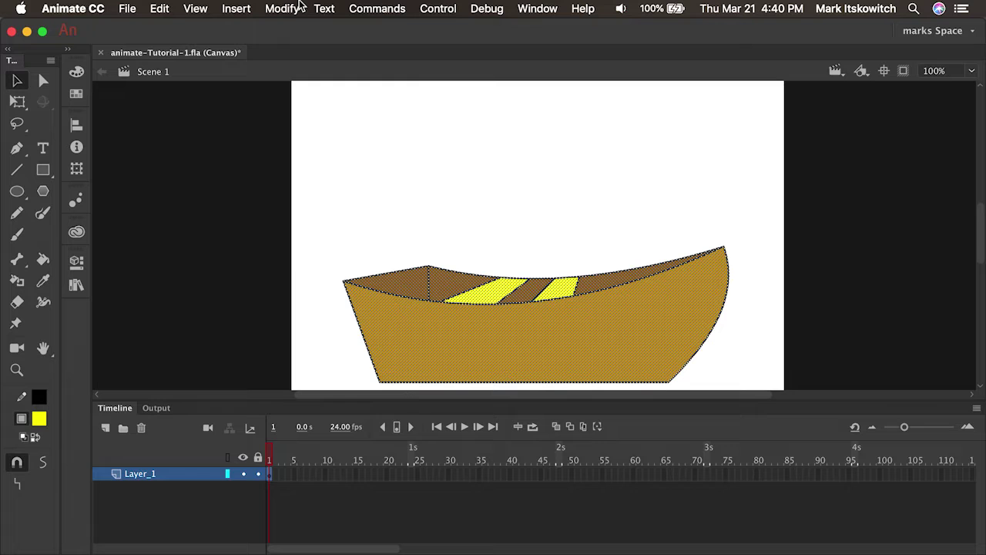
left_click(282, 9)
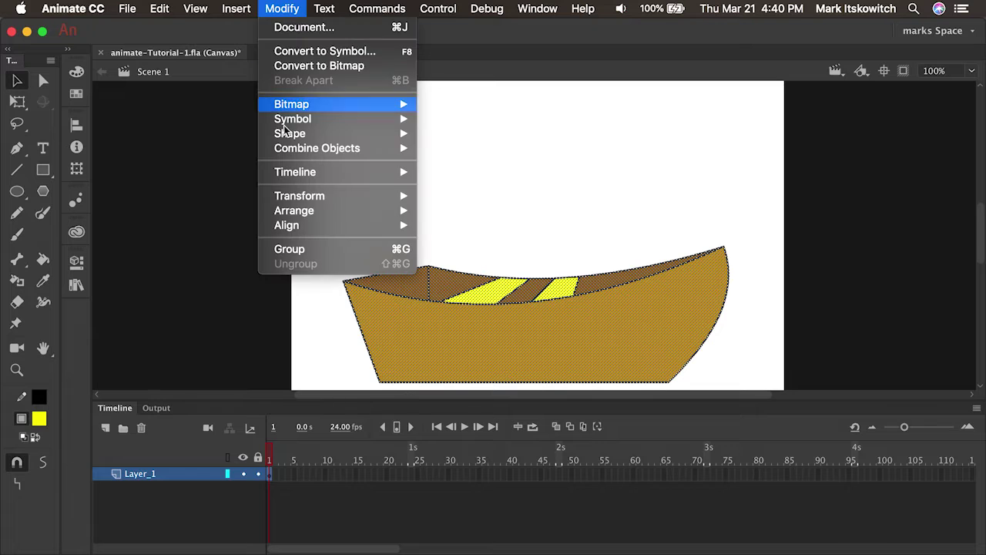
left_click(305, 250)
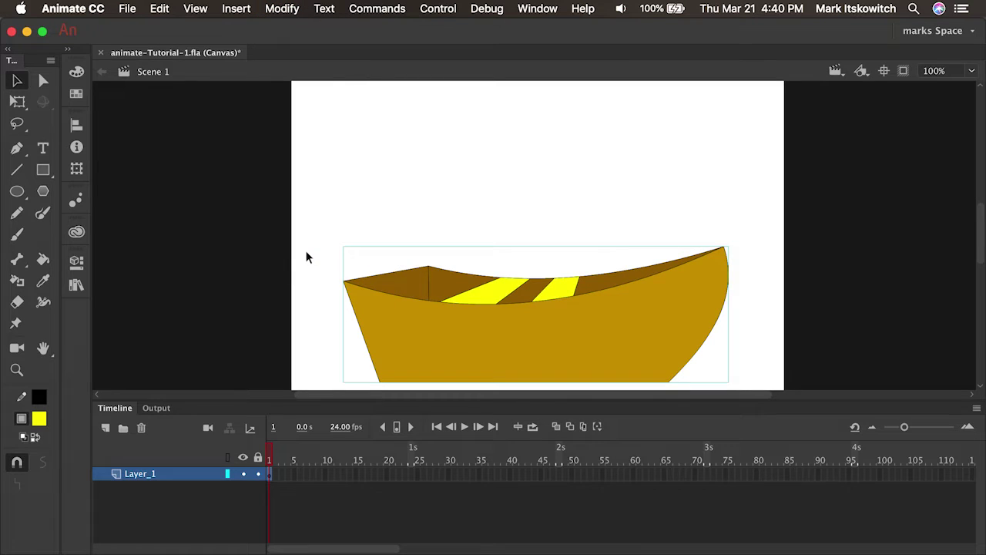
key("super+shift+g")
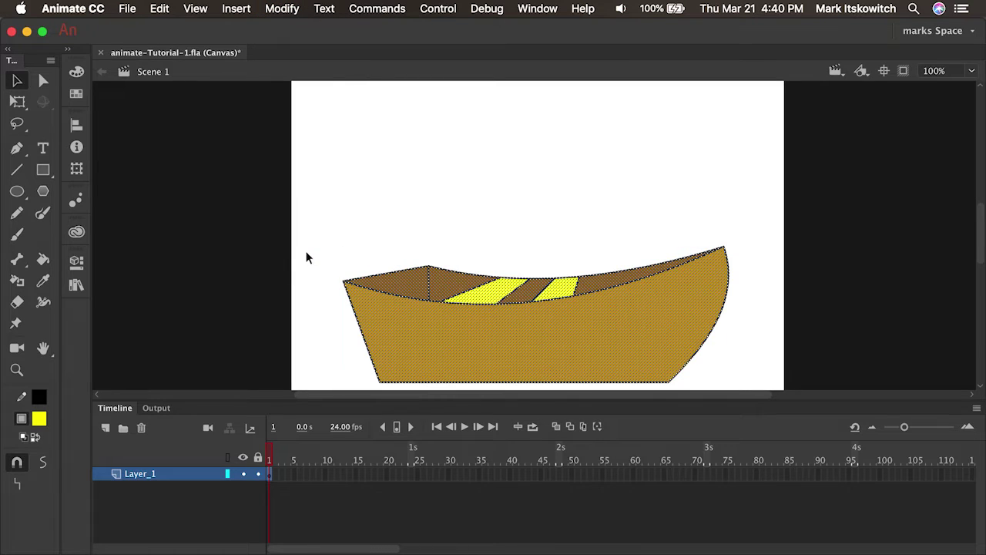
Select the entire boat drawing through frame 1 of Layer_1 and bring up the Modify menu.
left_click(356, 222)
left_click_drag(309, 211, 757, 391)
left_click(328, 306)
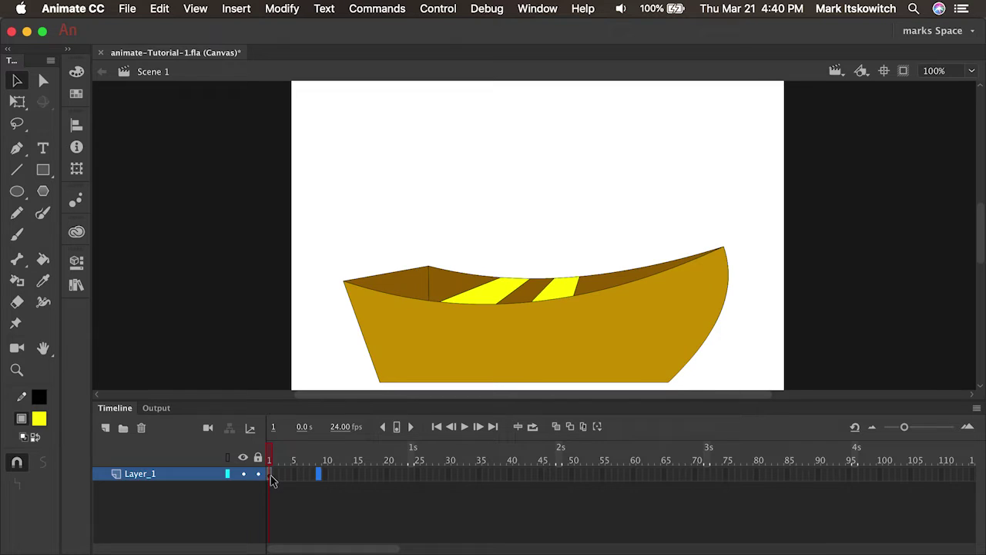
left_click(270, 478)
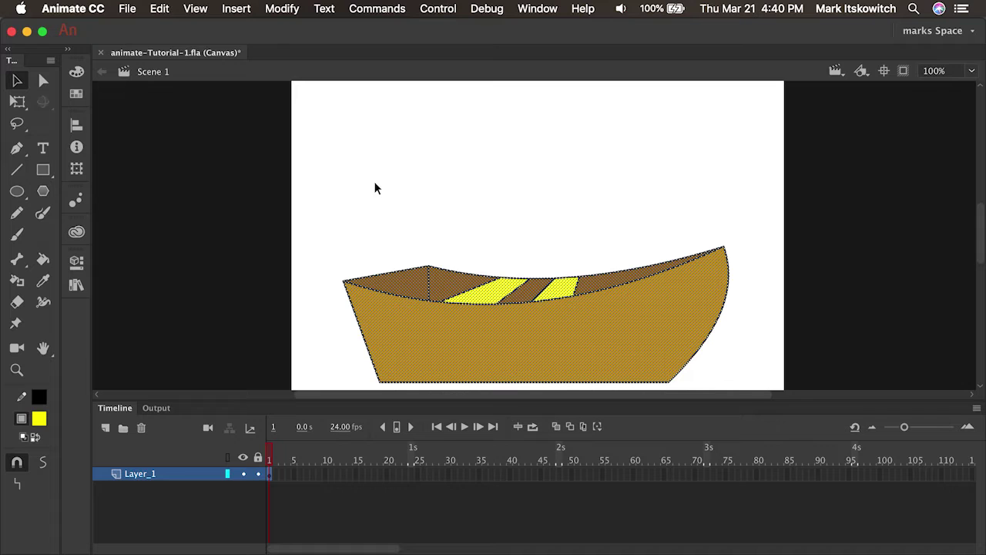
left_click(282, 9)
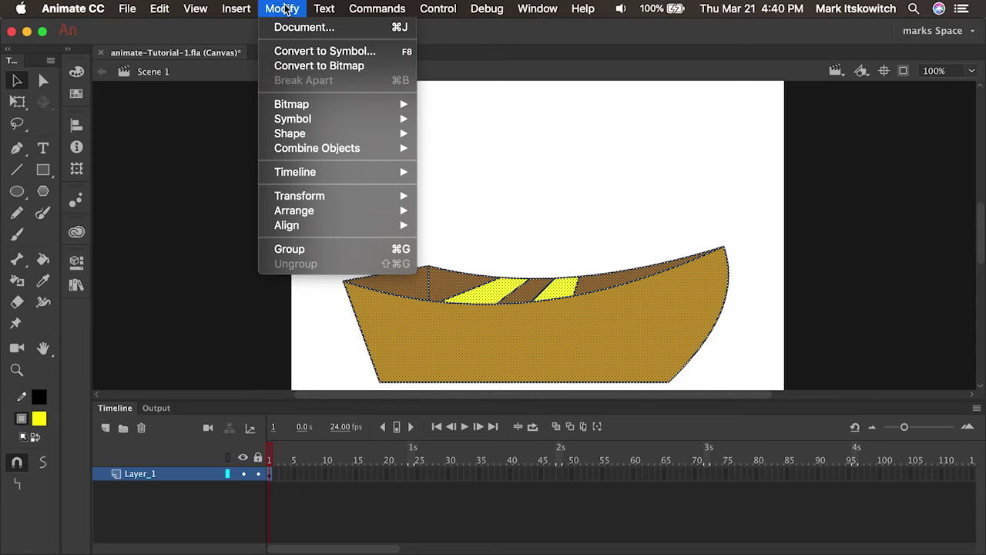
Convert the selected boat into a Graphic symbol named 'Boat'.
left_click(302, 55)
left_click_drag(407, 113, 382, 135)
type("Boat")
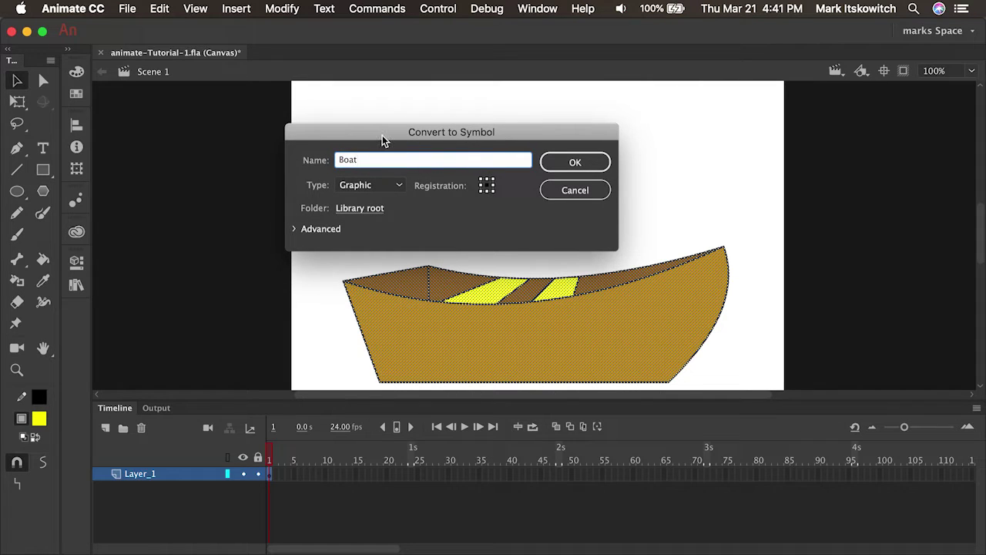
left_click_drag(385, 132, 385, 117)
left_click(399, 171)
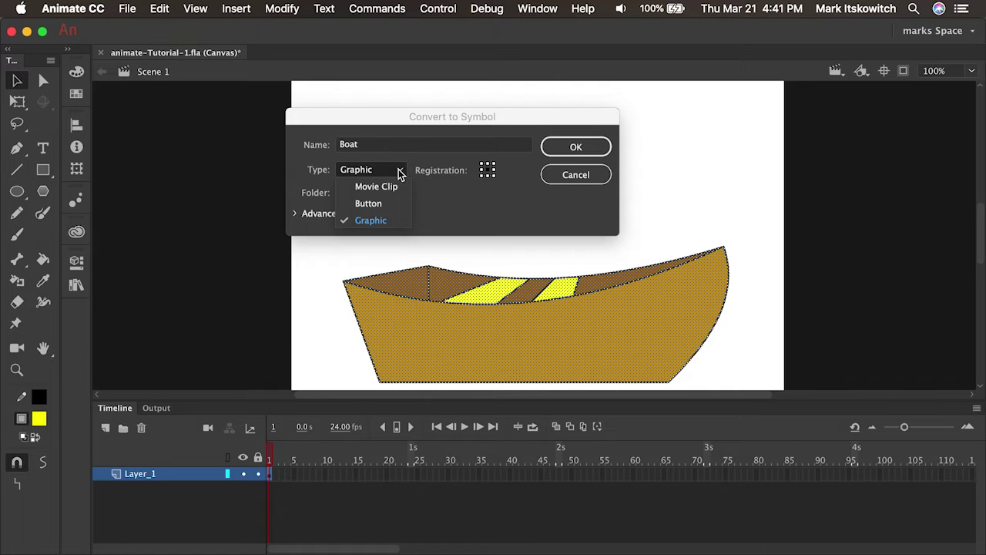
left_click(372, 220)
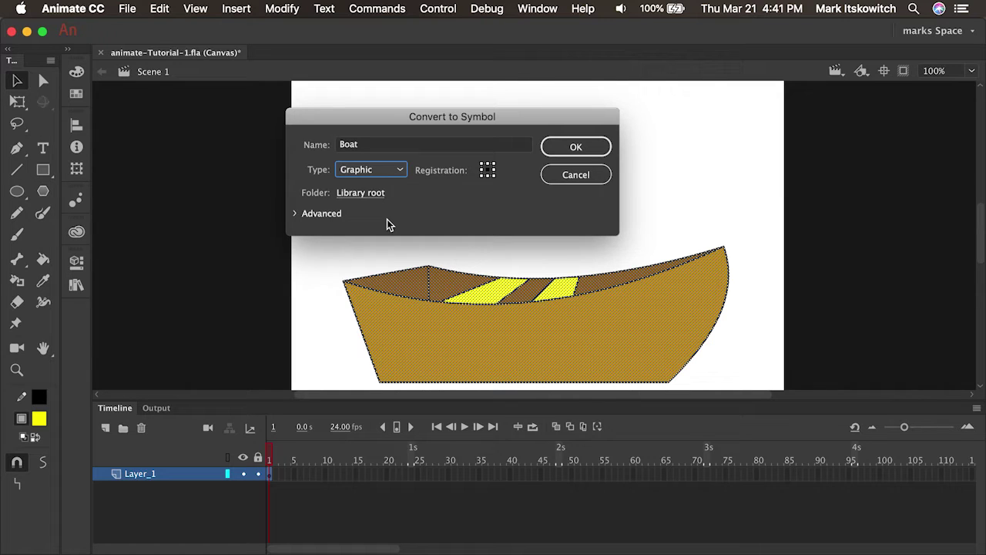
left_click(572, 146)
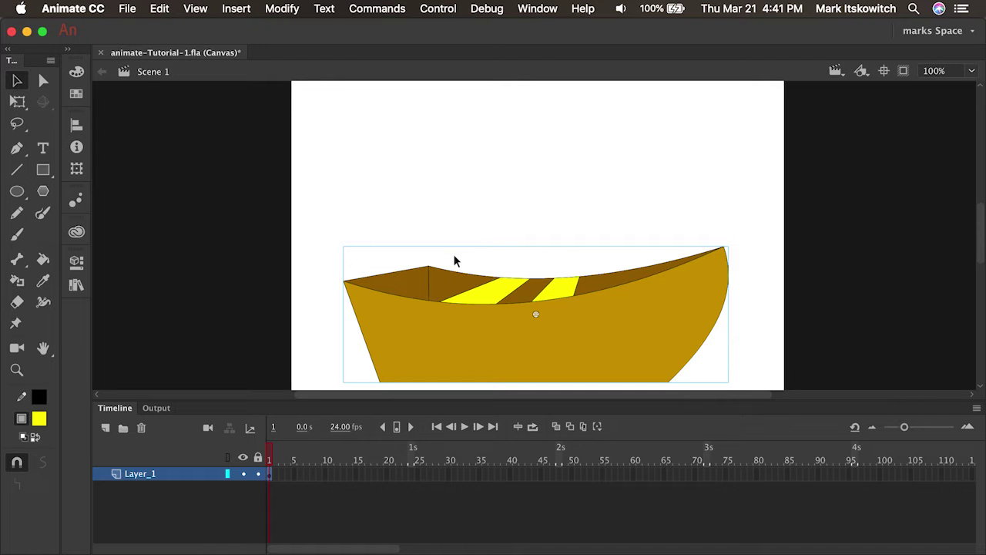
Show the Library panel from the Window menu and select the Boat symbol to preview it.
left_click(543, 12)
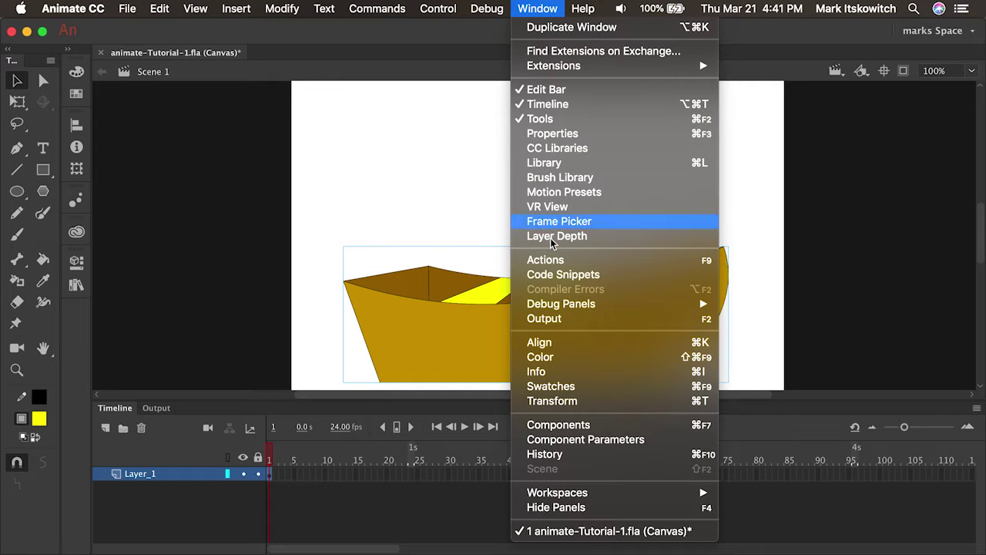
left_click(552, 164)
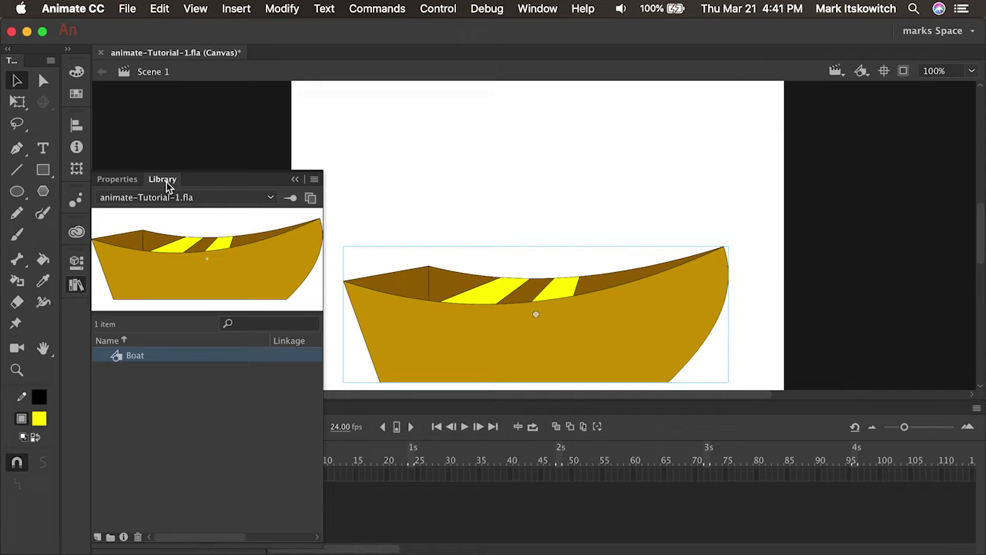
left_click(119, 357)
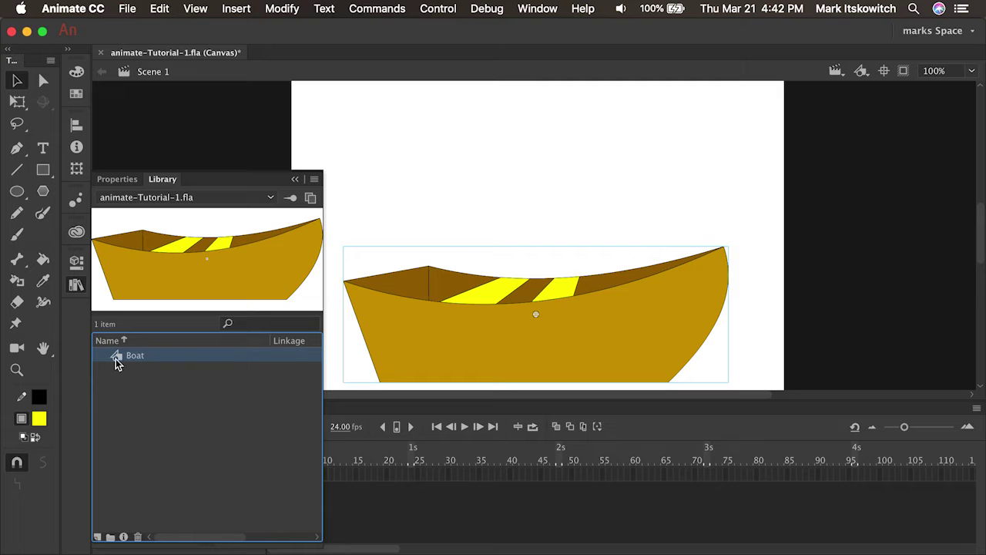
Place two more Boat instances from the Library near the top and middle of the stage.
left_click_drag(117, 358, 540, 162)
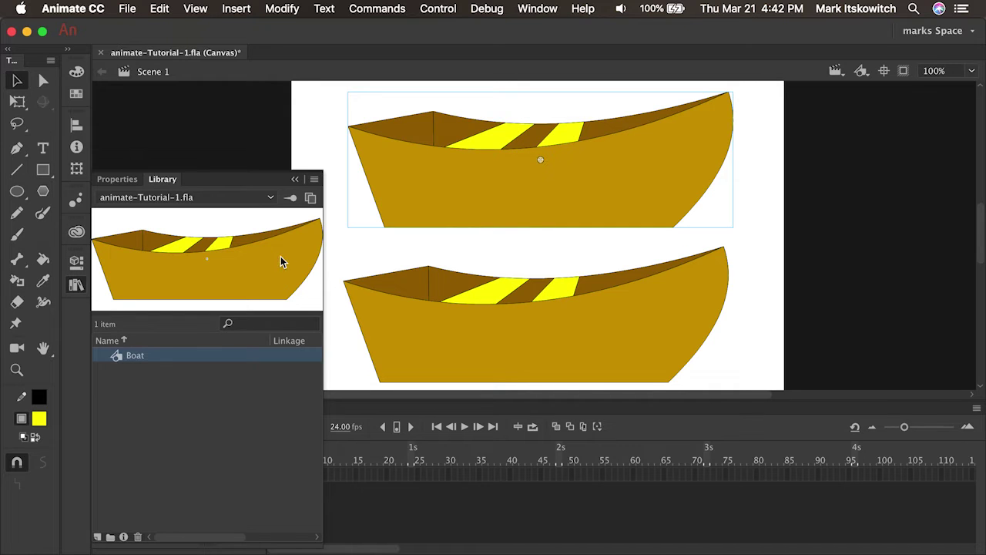
left_click_drag(180, 271, 574, 236)
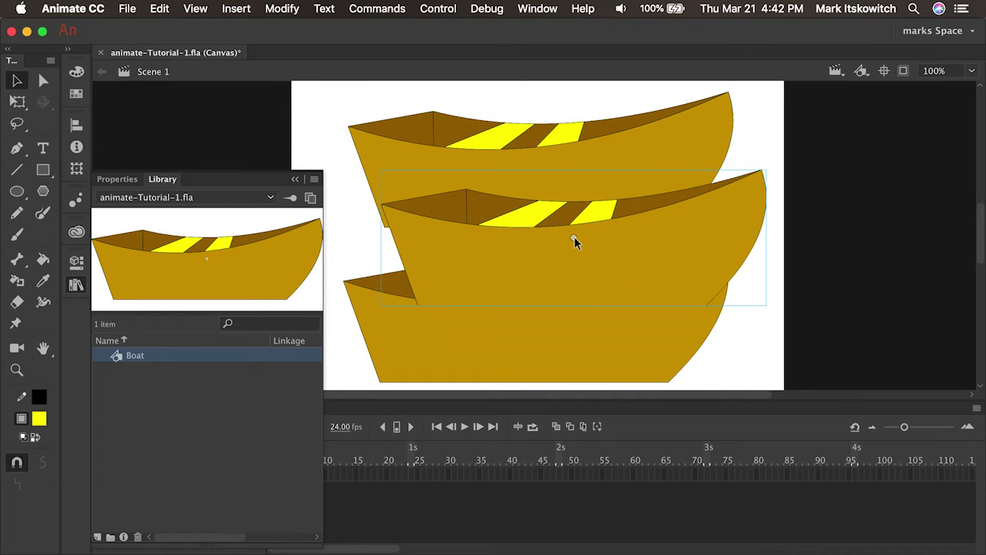
Scale two of the boats down with the Free Transform tool (Q).
left_click(296, 180)
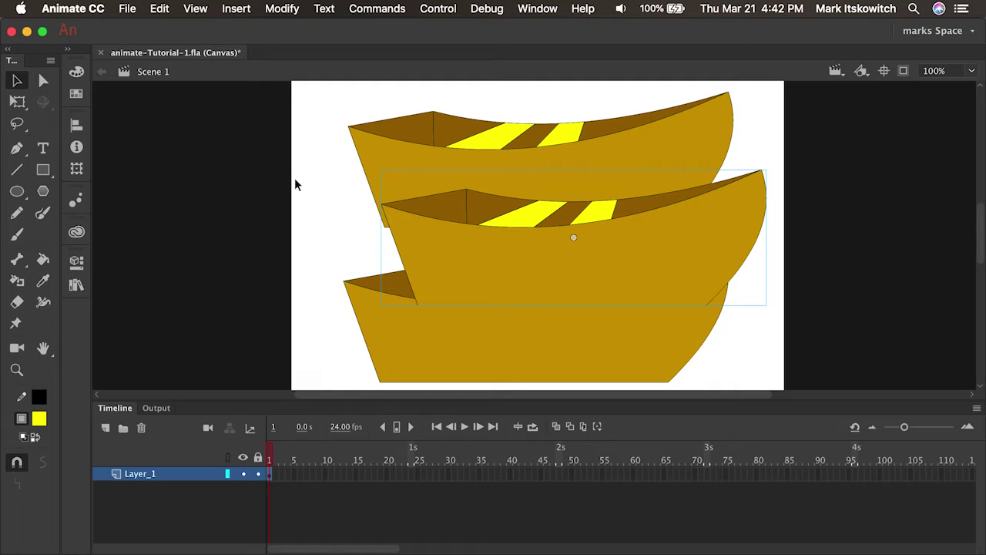
key("q")
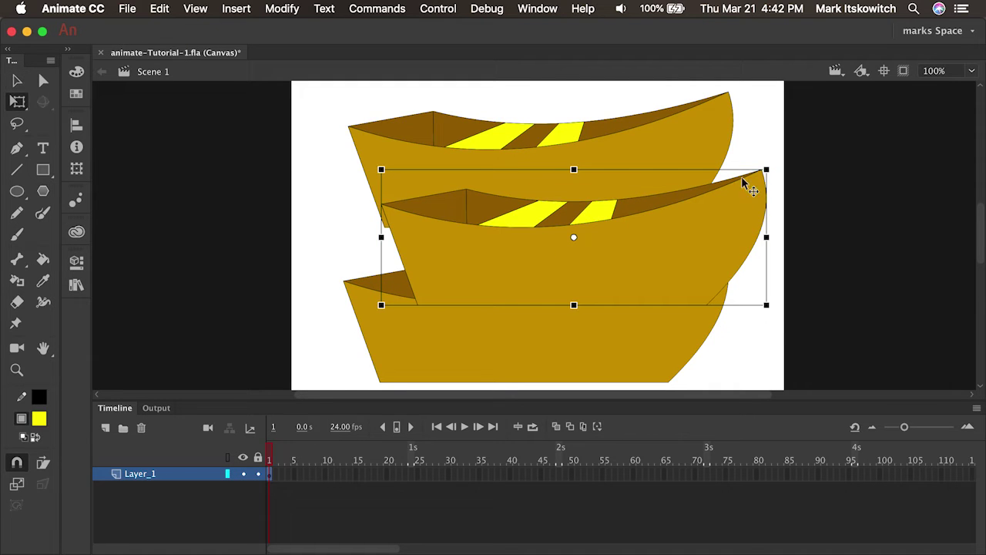
left_click_drag(767, 168, 663, 219)
left_click(641, 173)
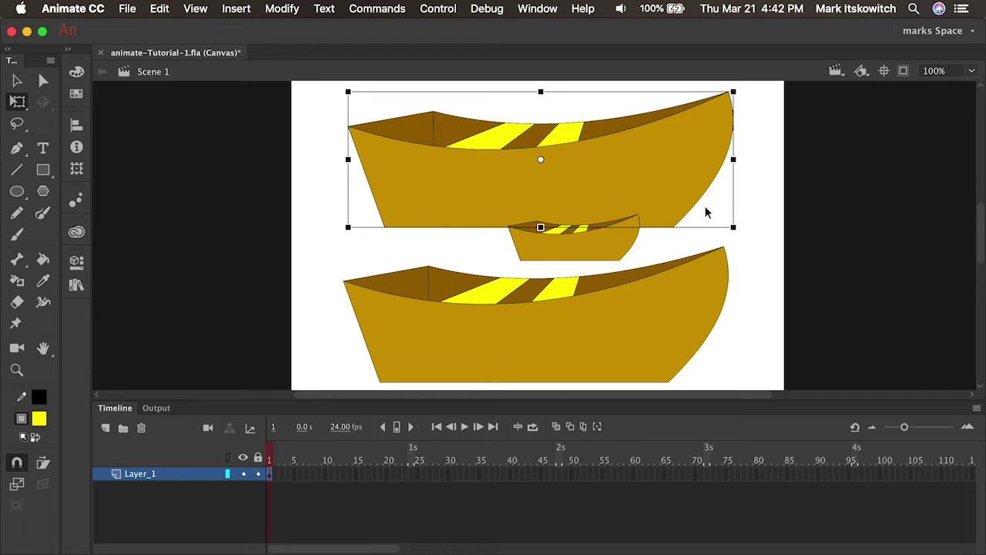
left_click_drag(731, 227, 646, 197)
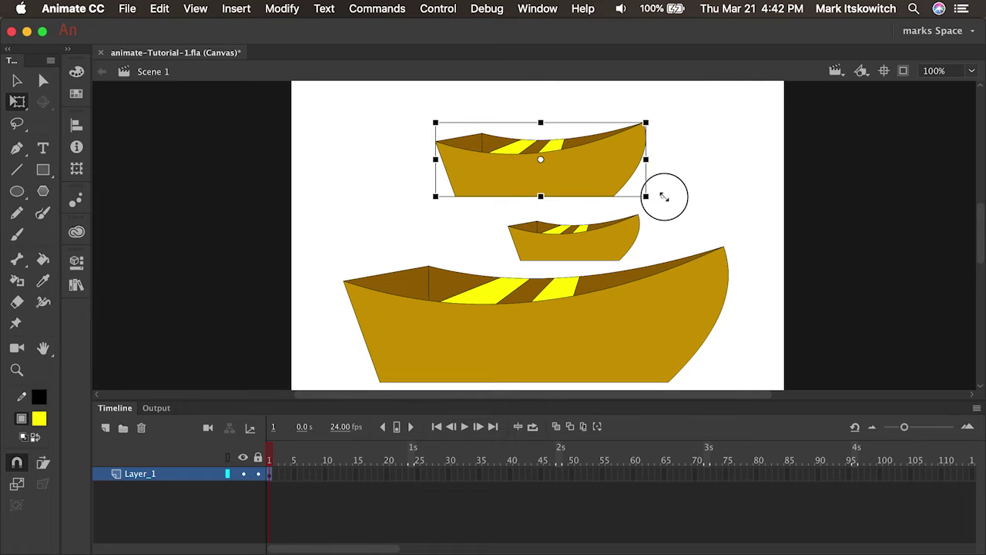
Flip the top boat horizontally with Transform > Flip Horizontal.
right_click(586, 166)
mouse_move(633, 293)
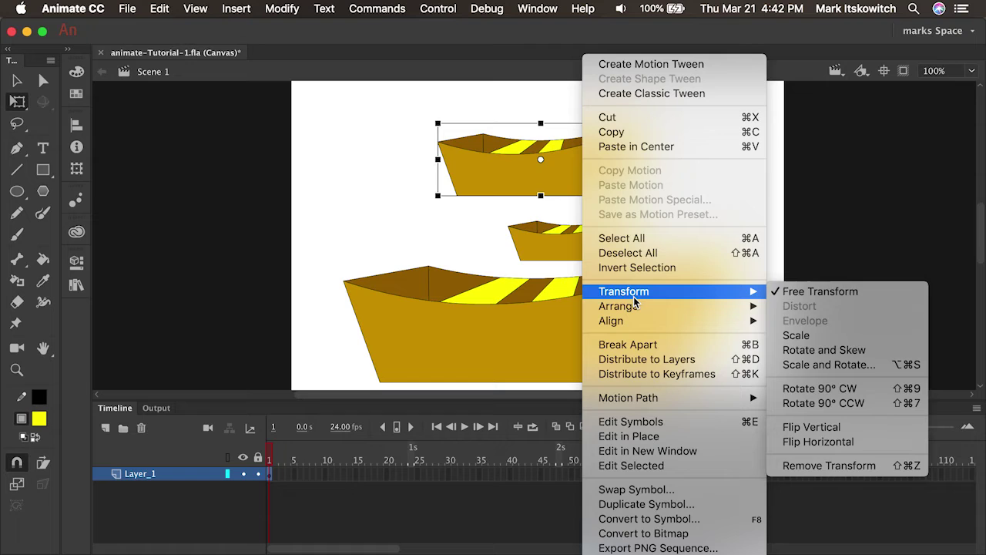
left_click(818, 441)
left_click(764, 235)
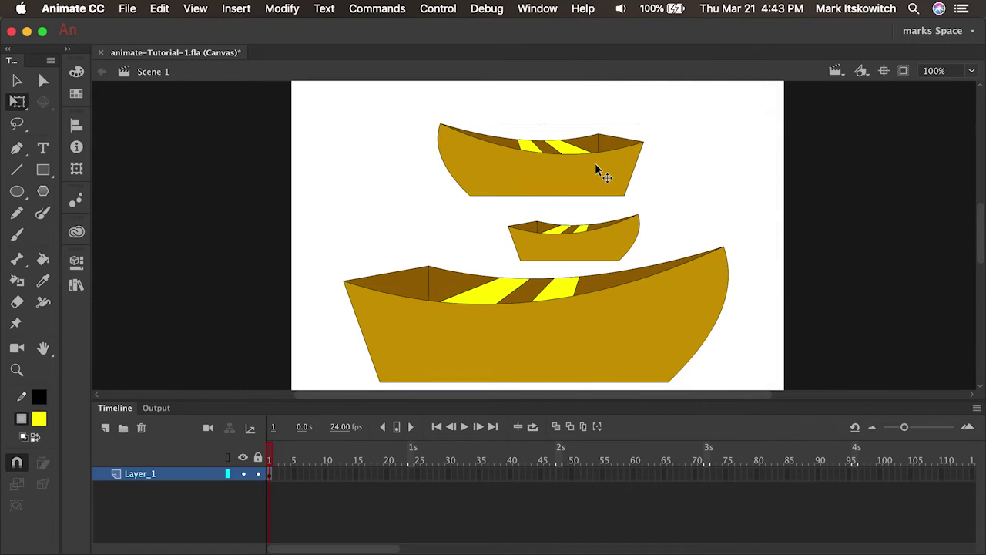
Double-click the Boat symbol in the Library to edit it in isolation.
left_click(539, 8)
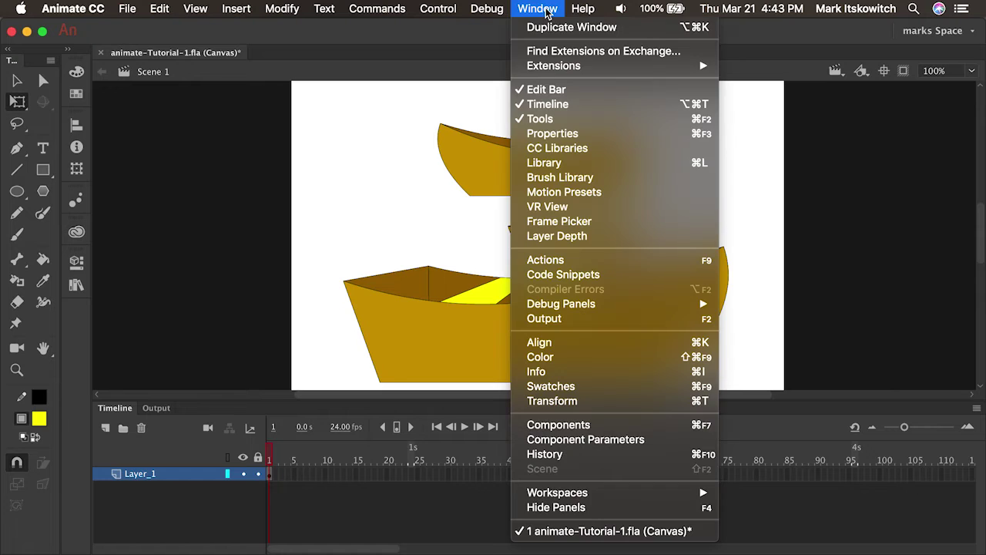
left_click(553, 163)
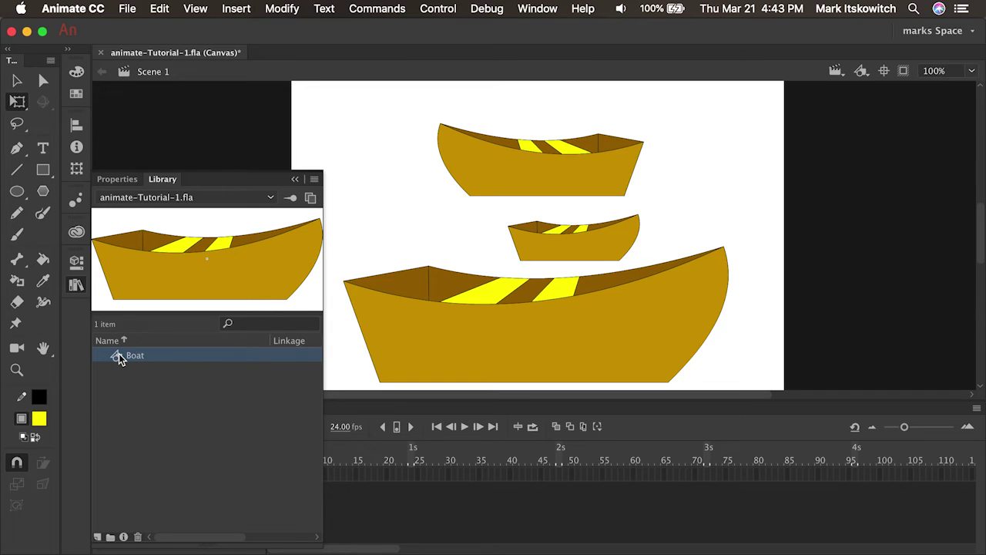
double_click(118, 355)
left_click(295, 178)
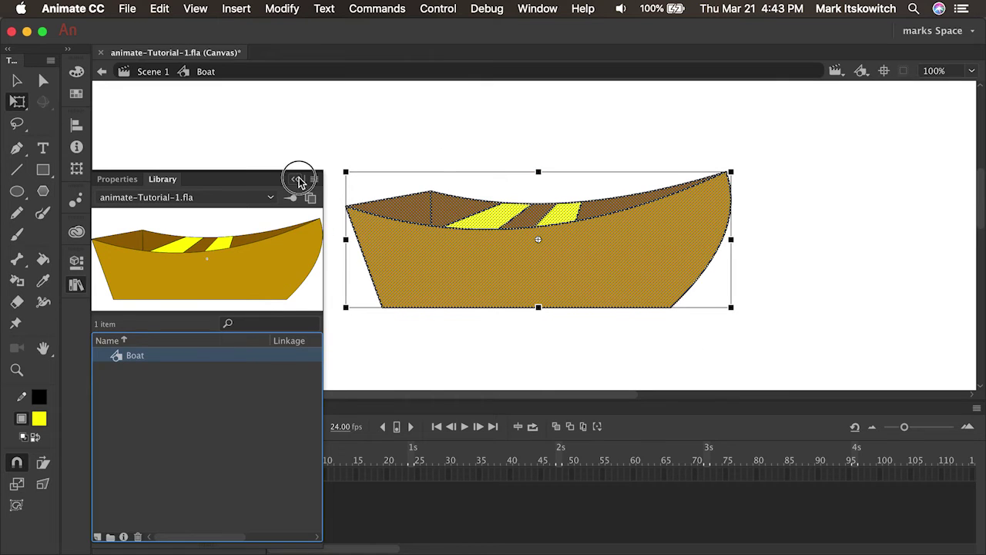
left_click(150, 74)
left_click(76, 284)
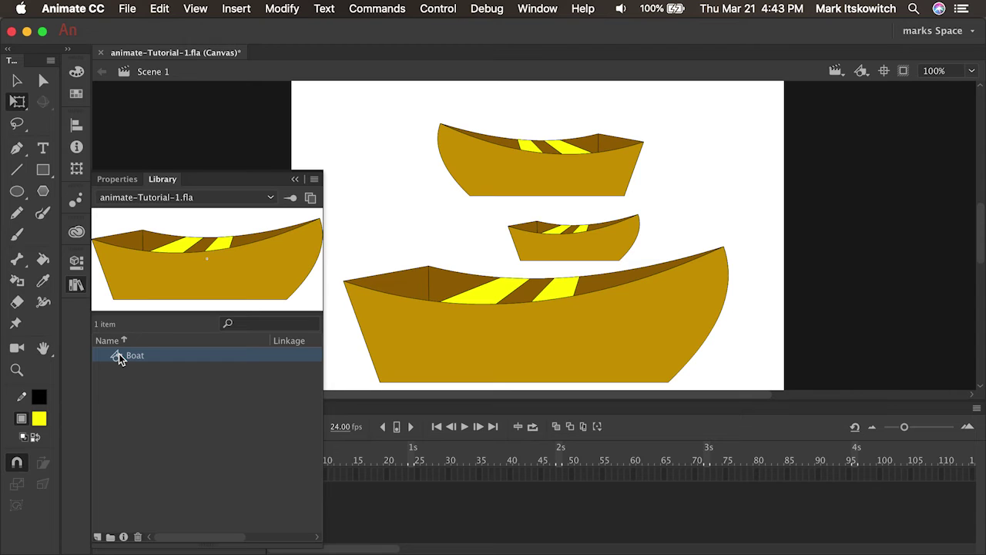
double_click(119, 355)
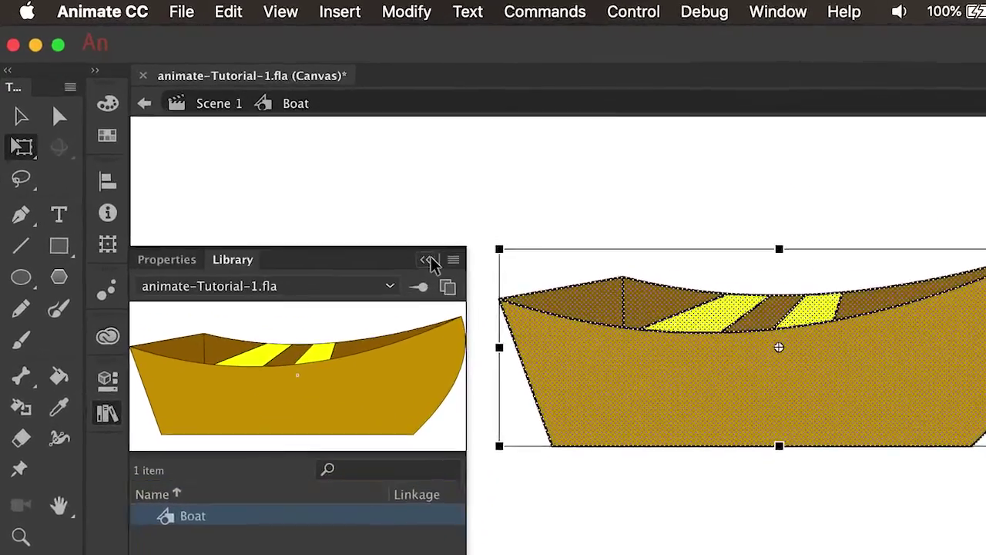
left_click(294, 178)
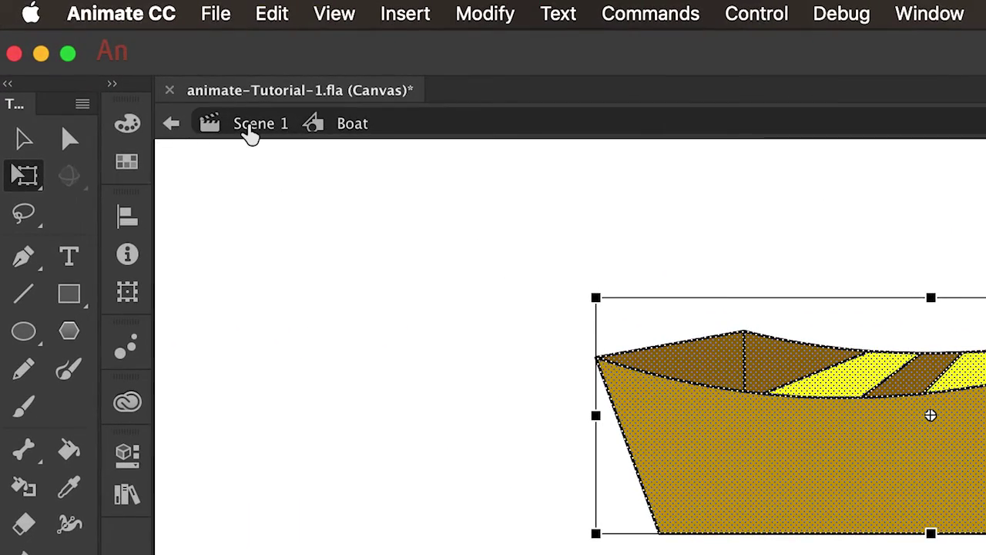
left_click(255, 124)
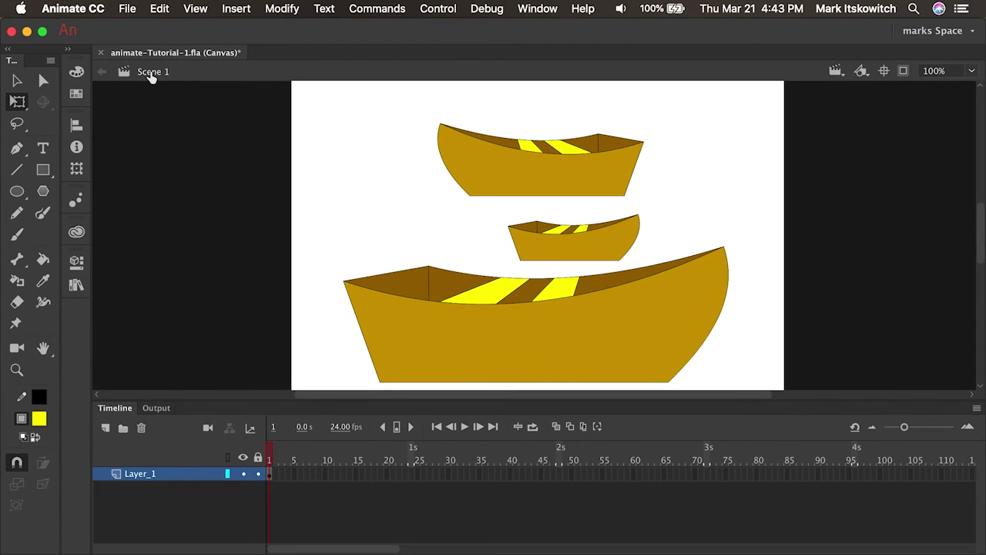
key("super+l")
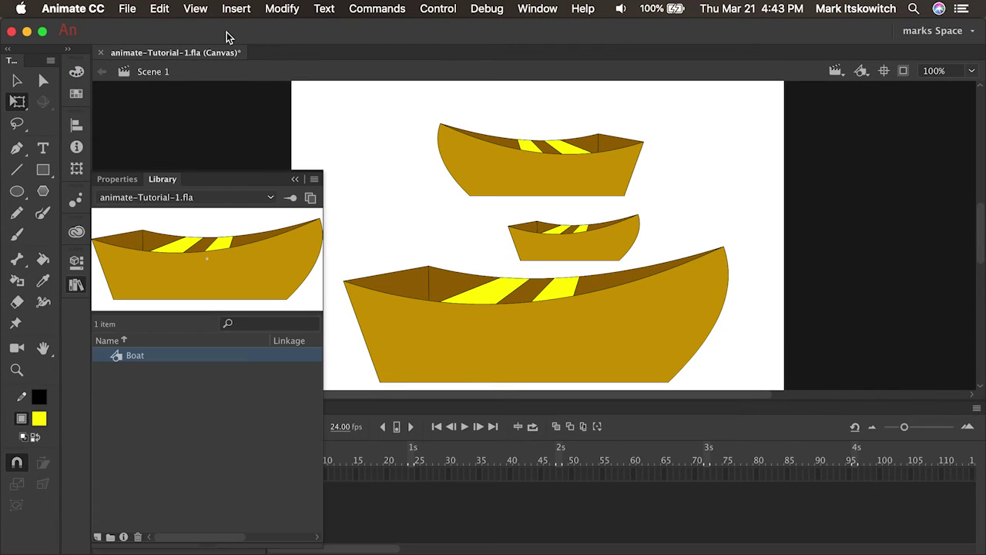
double_click(149, 269)
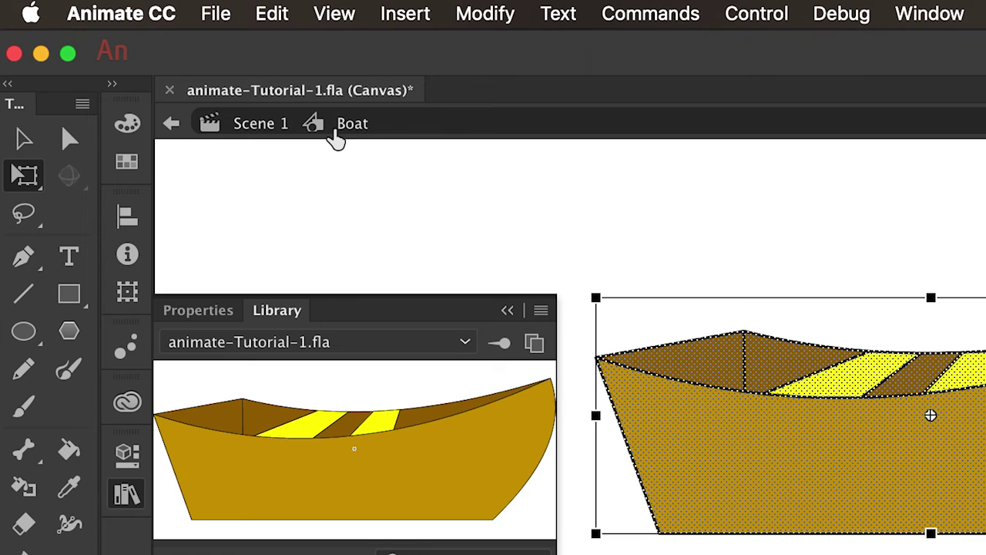
Select the Boat symbol's hull fill and recolor it blue #3399FF.
left_click(531, 185)
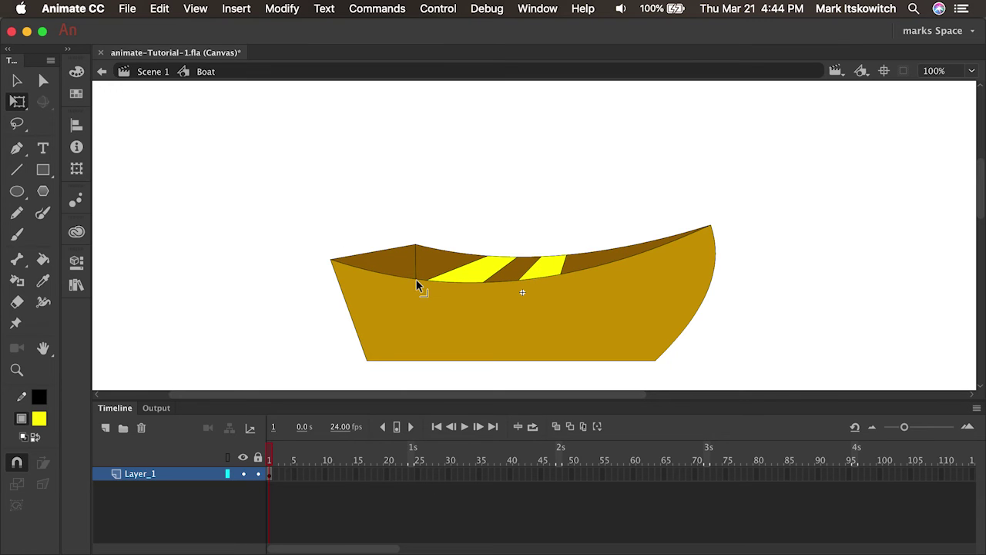
key("v")
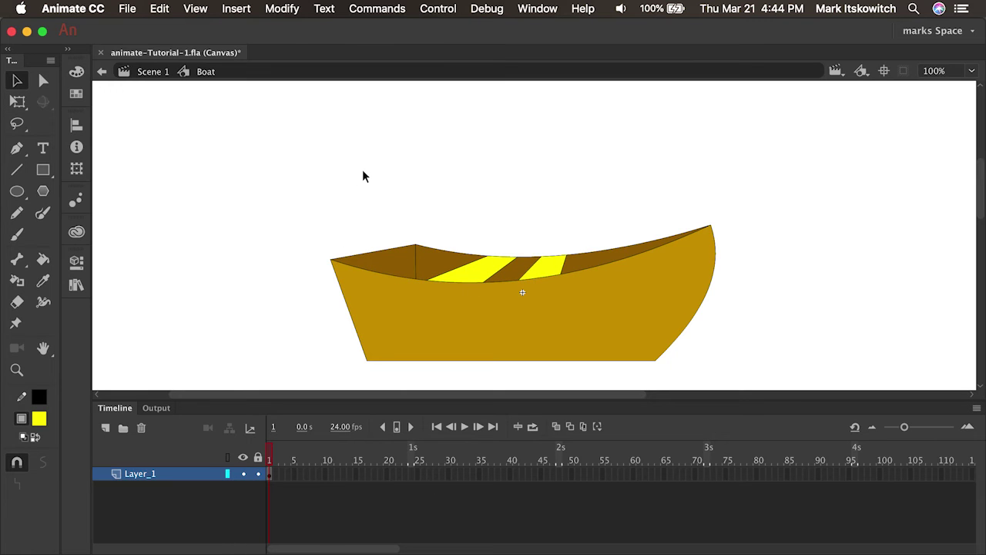
left_click(419, 318)
left_click(179, 298)
left_click(405, 335)
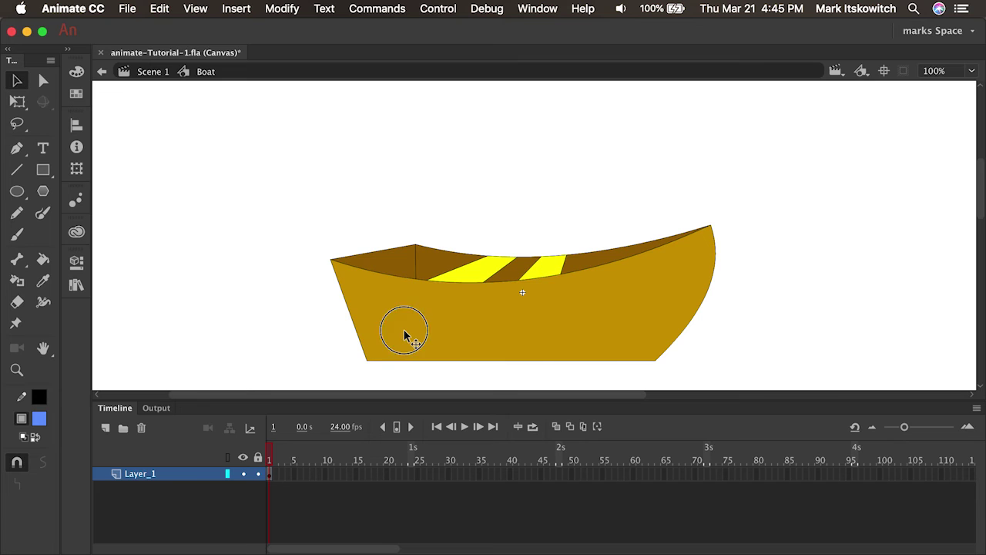
left_click(40, 418)
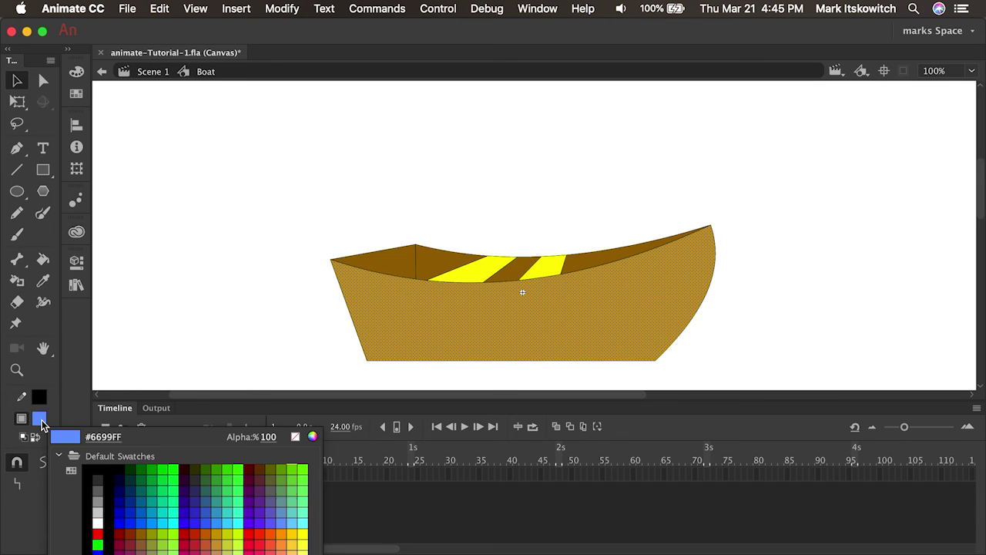
left_click(221, 516)
left_click(235, 304)
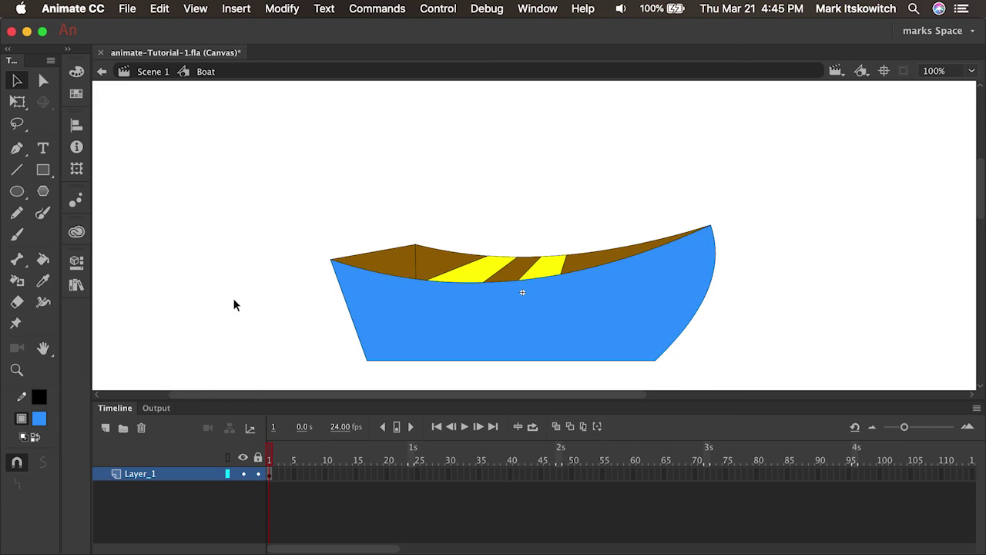
Exit symbol editing to Scene 1 to view the three blue-hulled boats.
left_click(150, 72)
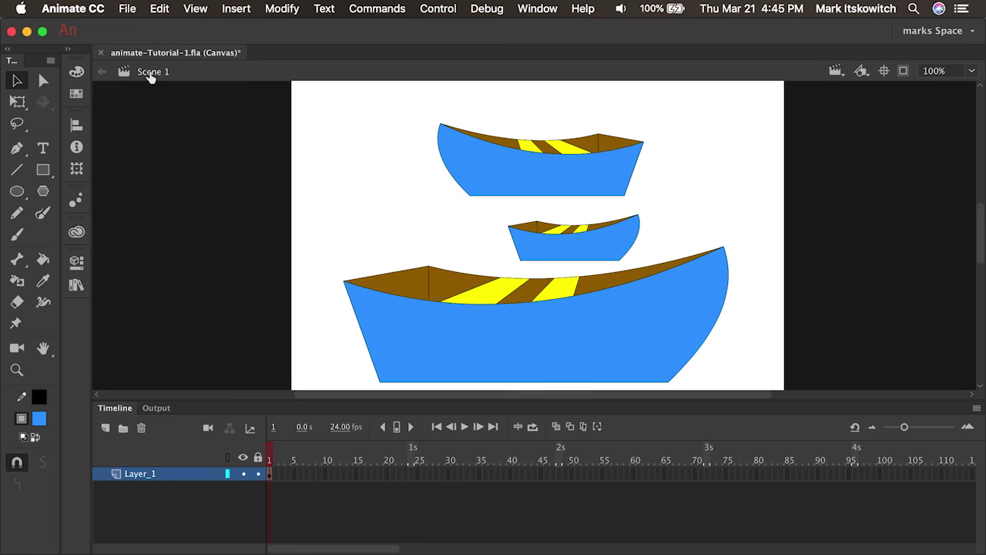